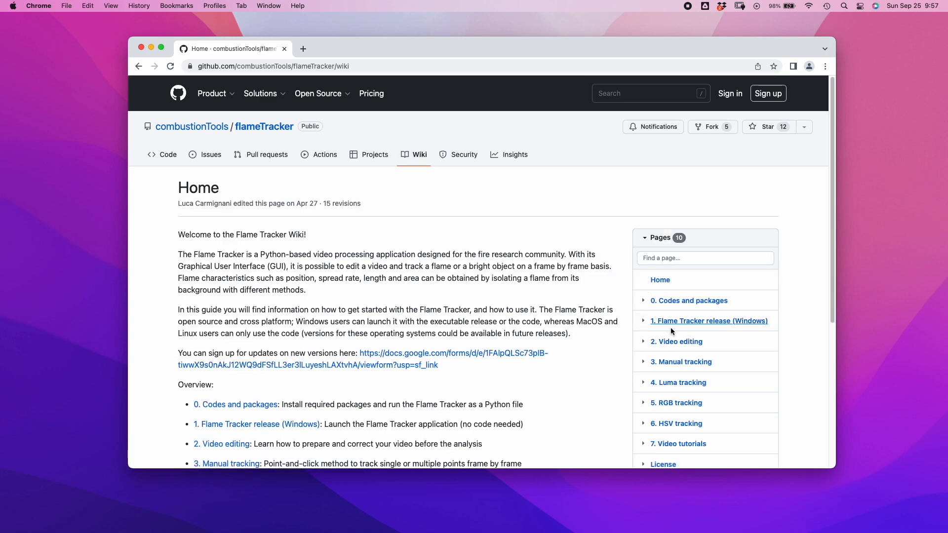
Open the wiki's Manual tracking page and review its list of commands and buttons
{"action": "left_click", "coordinate": [677, 364]}
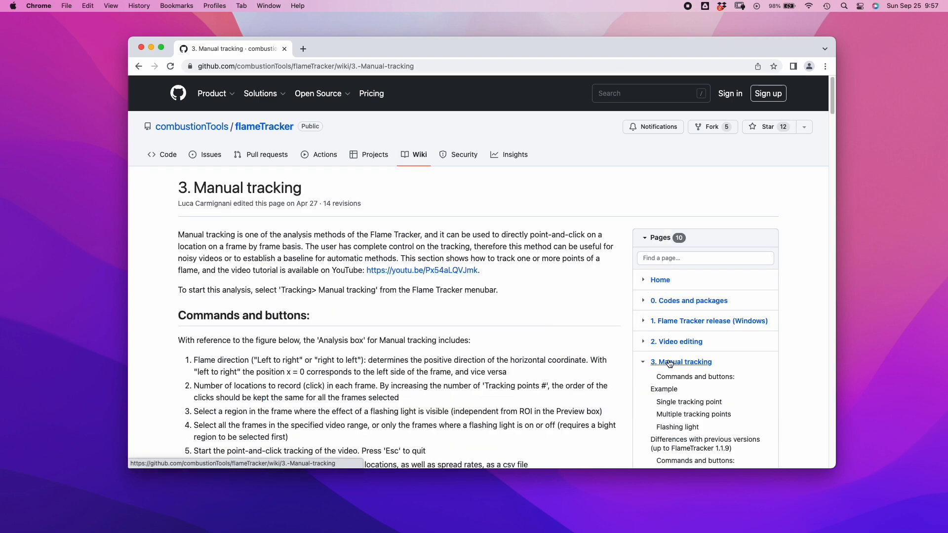
{"action": "scroll", "coordinate": [425, 349], "scroll_direction": "down", "scroll_amount": 5}
{"action": "scroll", "coordinate": [426, 349], "scroll_direction": "down", "scroll_amount": 5}
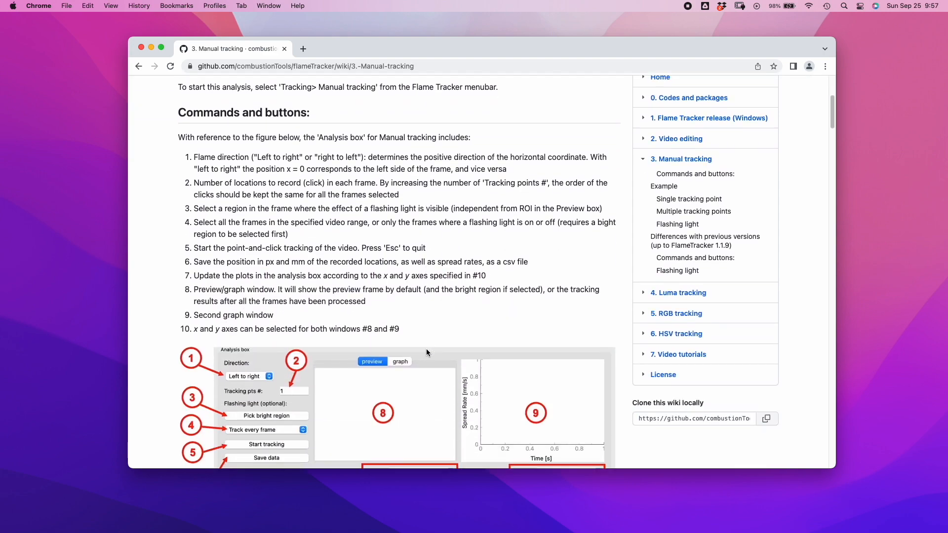
{"action": "scroll", "coordinate": [427, 351], "scroll_direction": "down", "scroll_amount": 4}
{"action": "scroll", "coordinate": [427, 351], "scroll_direction": "up", "scroll_amount": 15}
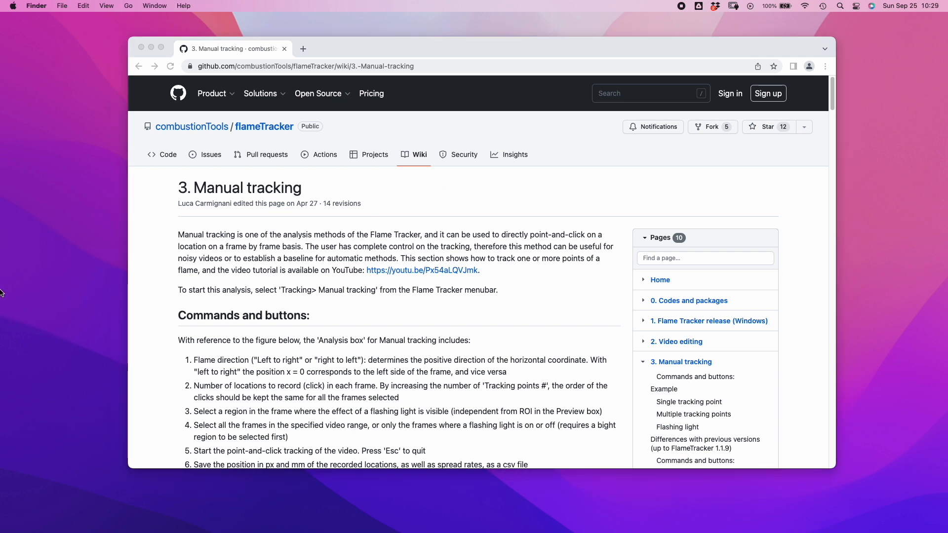
Switch to Terminal and launch the Flame Tracker with python3 flameTracker.py
{"action": "mouse_move", "coordinate": [14, 295]}
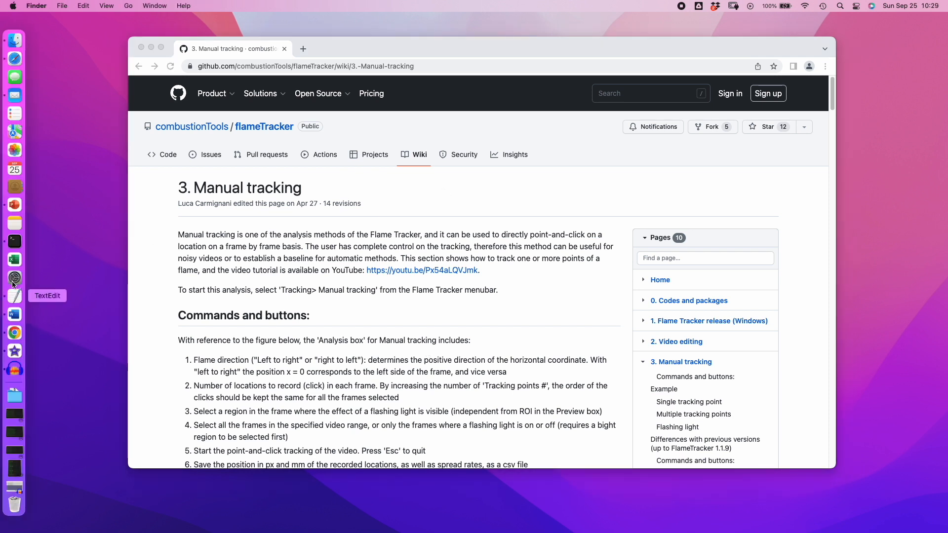
{"action": "left_click", "coordinate": [14, 242]}
{"action": "type", "text": "python3 flameTracker.py"}
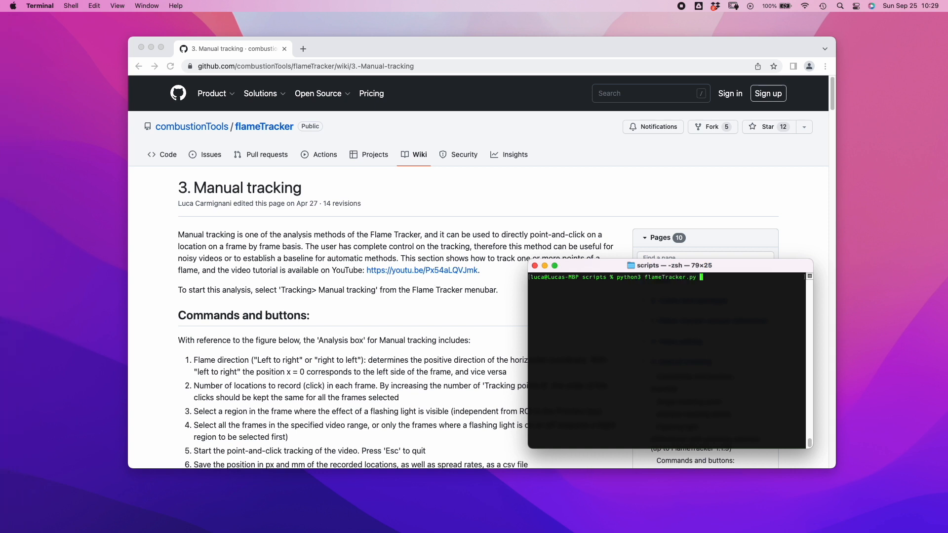
{"action": "key", "text": "Return"}
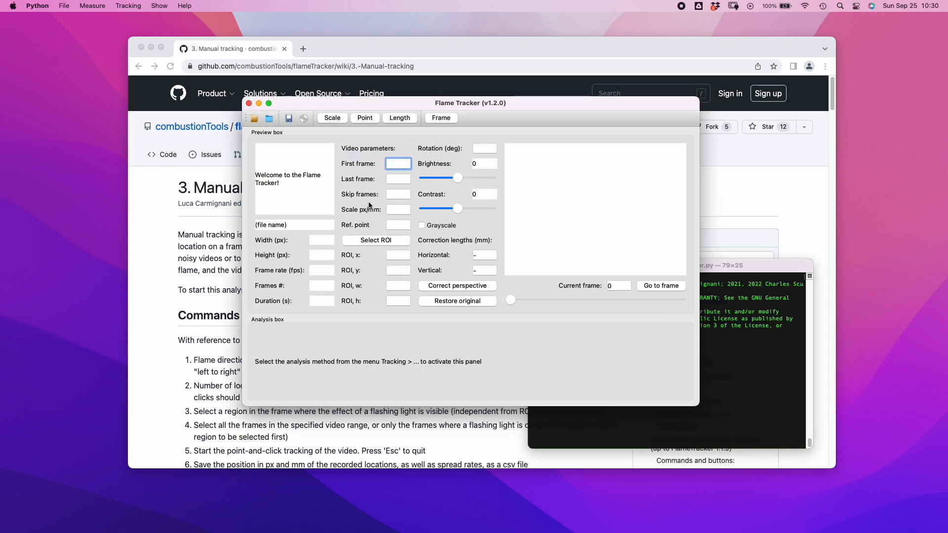
Load the video example.mp4 from the examples folder inside flameTracker-main in Downloads
{"action": "left_click", "coordinate": [256, 121]}
{"action": "left_click", "coordinate": [280, 206]}
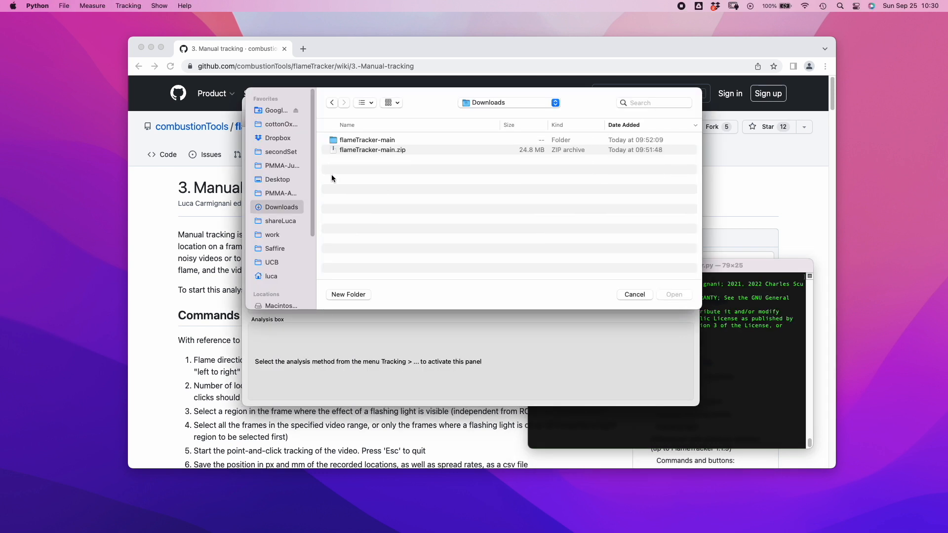
{"action": "double_click", "coordinate": [369, 141]}
{"action": "double_click", "coordinate": [368, 150]}
{"action": "double_click", "coordinate": [367, 150]}
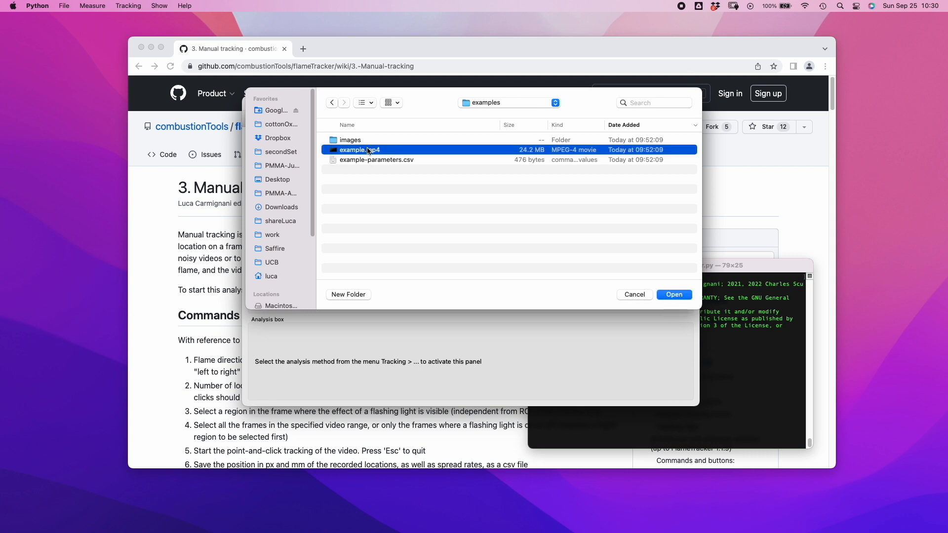
Load the video's saved parameters from example-parameters.csv
{"action": "left_click", "coordinate": [304, 120]}
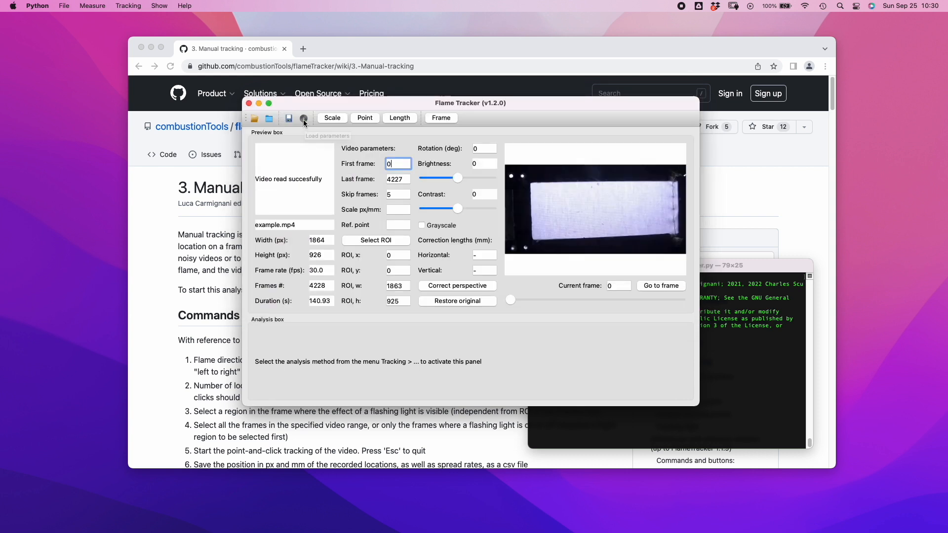
{"action": "double_click", "coordinate": [353, 158]}
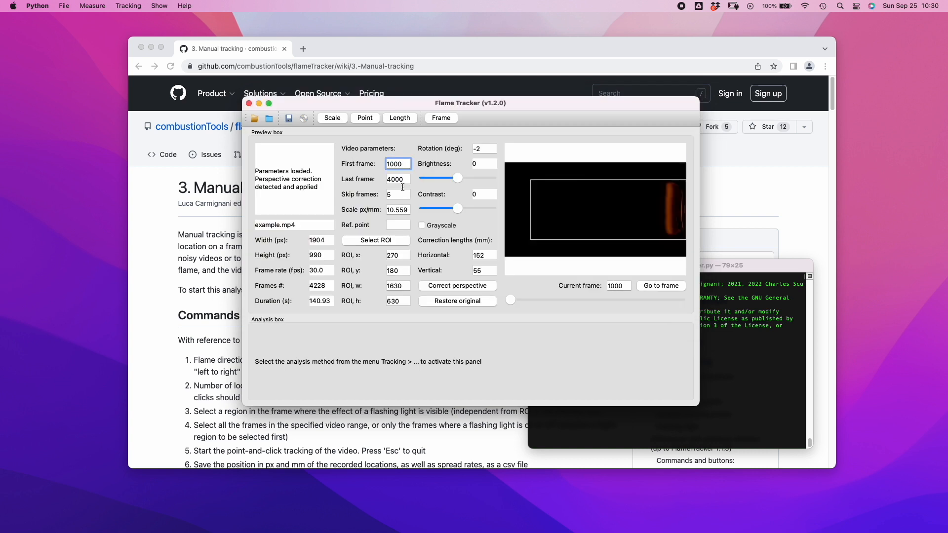
{"action": "mouse_move", "coordinate": [510, 300]}
{"action": "left_mouse_down"}
{"action": "mouse_move", "coordinate": [571, 301]}
{"action": "mouse_move", "coordinate": [508, 301]}
{"action": "left_mouse_up"}
Activate the Manual tracking analysis and show the video frame in its preview
{"action": "left_click", "coordinate": [128, 6]}
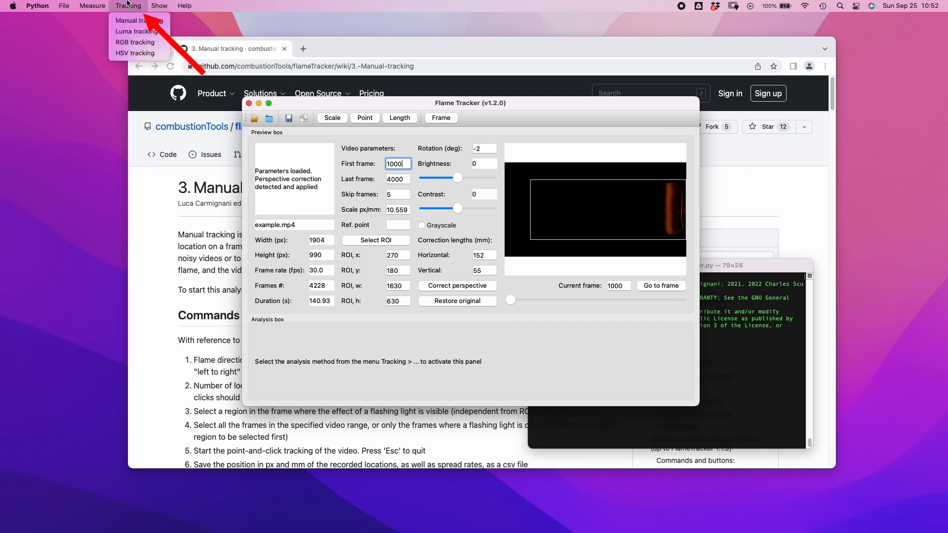
{"action": "left_click", "coordinate": [124, 21]}
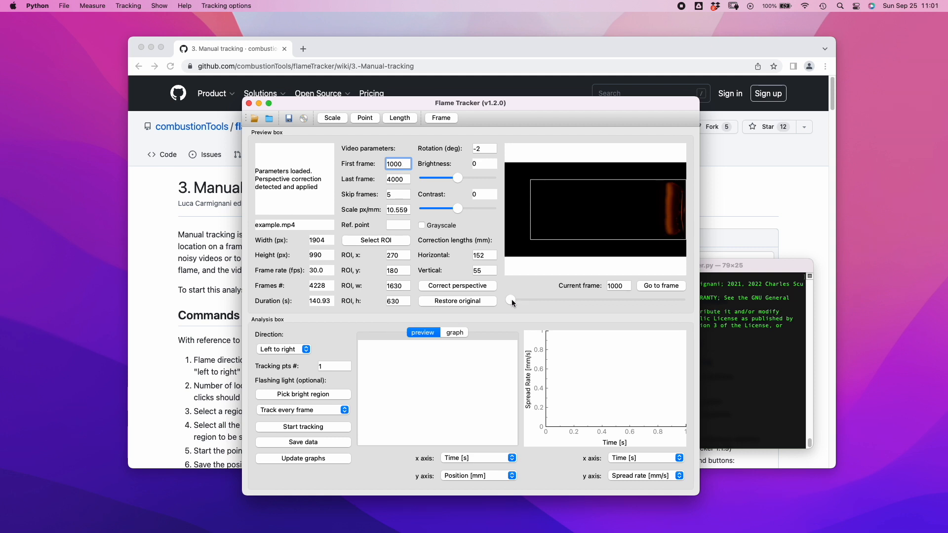
{"action": "mouse_move", "coordinate": [511, 299]}
{"action": "left_mouse_down"}
{"action": "mouse_move", "coordinate": [572, 300]}
{"action": "mouse_move", "coordinate": [498, 301]}
{"action": "left_mouse_up"}
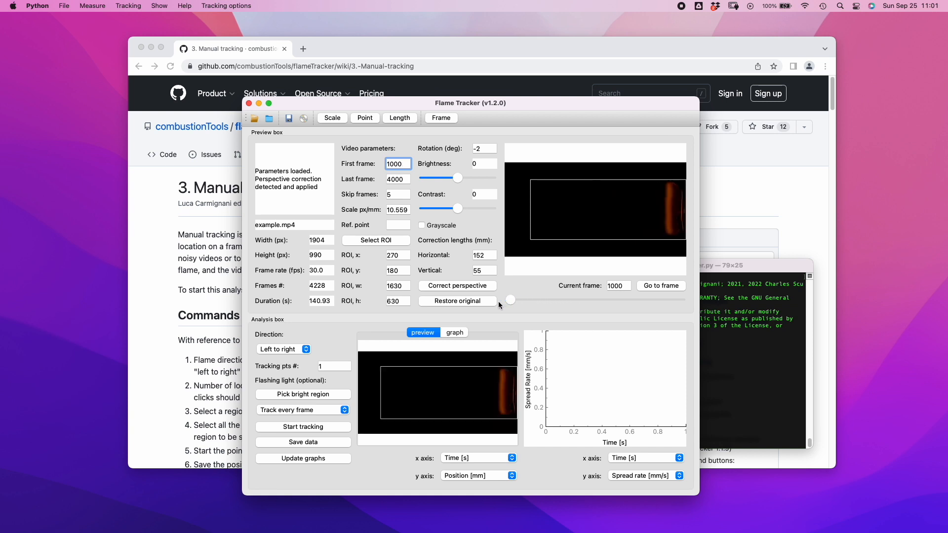
Configure the tracking with direction Right to left, 1 tracking point and 499 skipped frames
{"action": "left_click", "coordinate": [306, 350]}
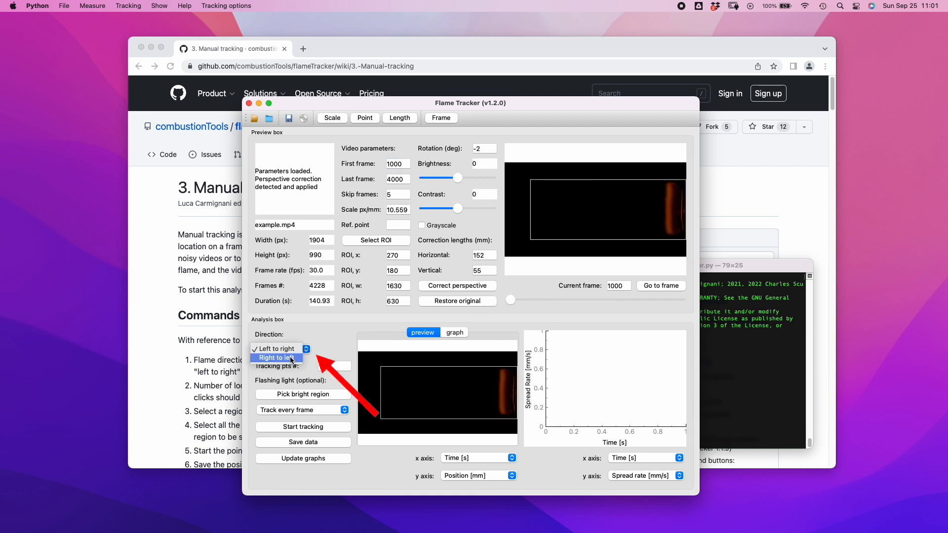
{"action": "left_click", "coordinate": [291, 358]}
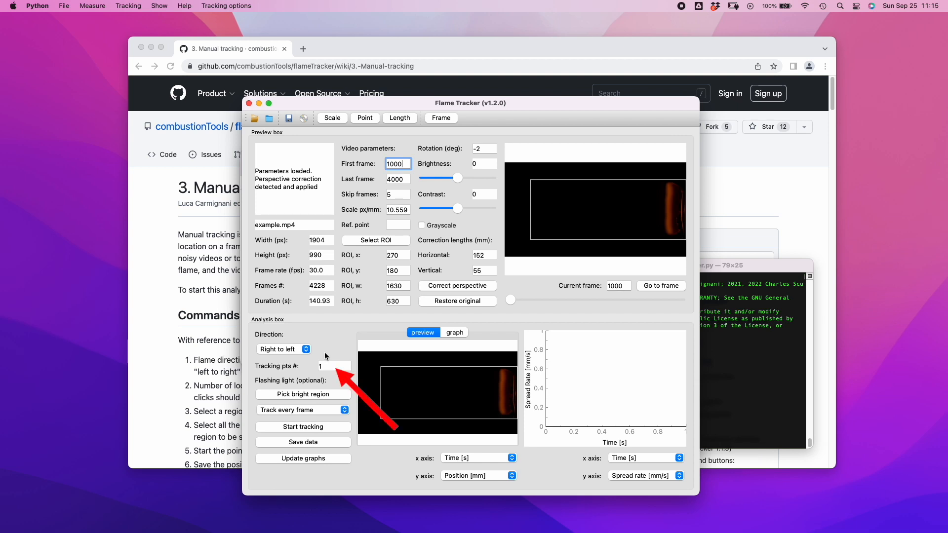
{"action": "left_click", "coordinate": [322, 366]}
{"action": "type", "text": "1"}
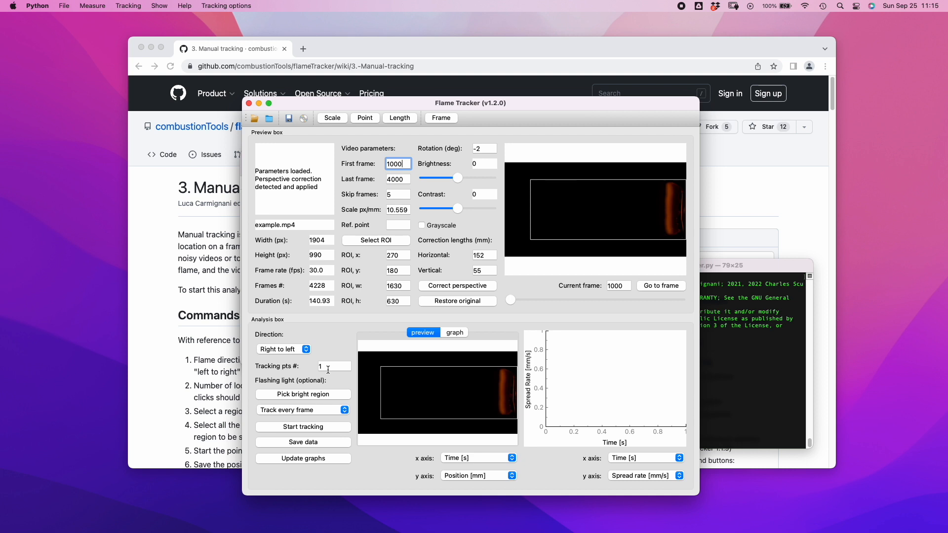
{"action": "left_click", "coordinate": [398, 191]}
{"action": "type", "text": "499"}
Start tracking and mark the flame's leading edge along the guide line in each frame from 1000 to 4000
{"action": "left_click", "coordinate": [312, 425]}
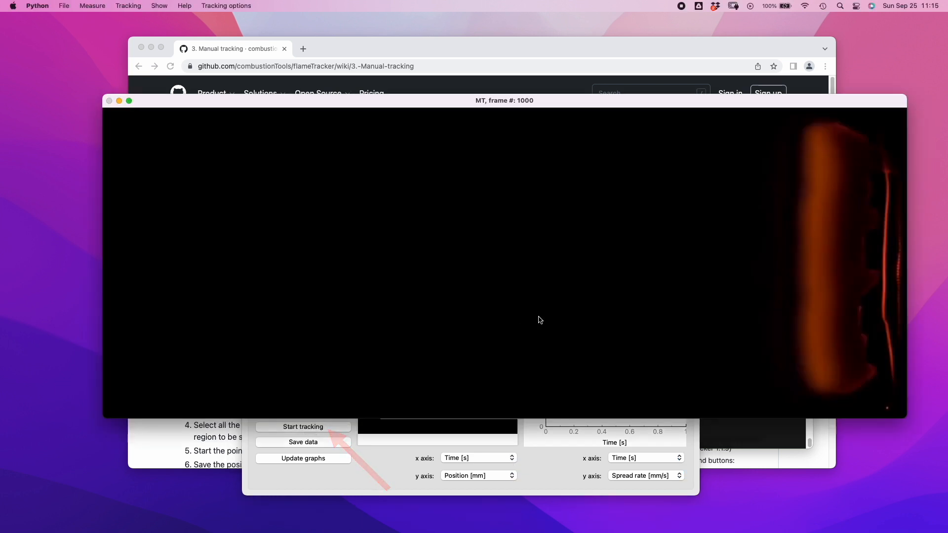
{"action": "left_click", "coordinate": [797, 249]}
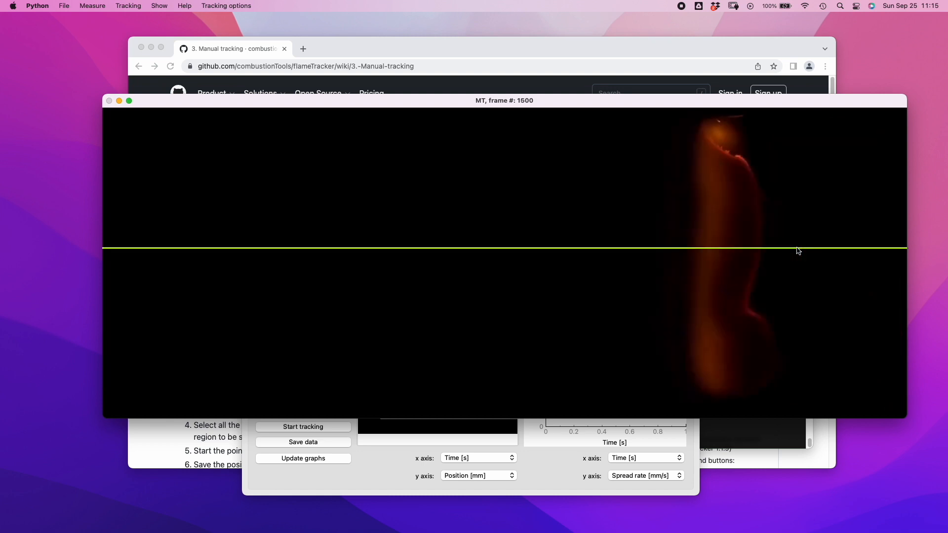
{"action": "left_click", "coordinate": [695, 252]}
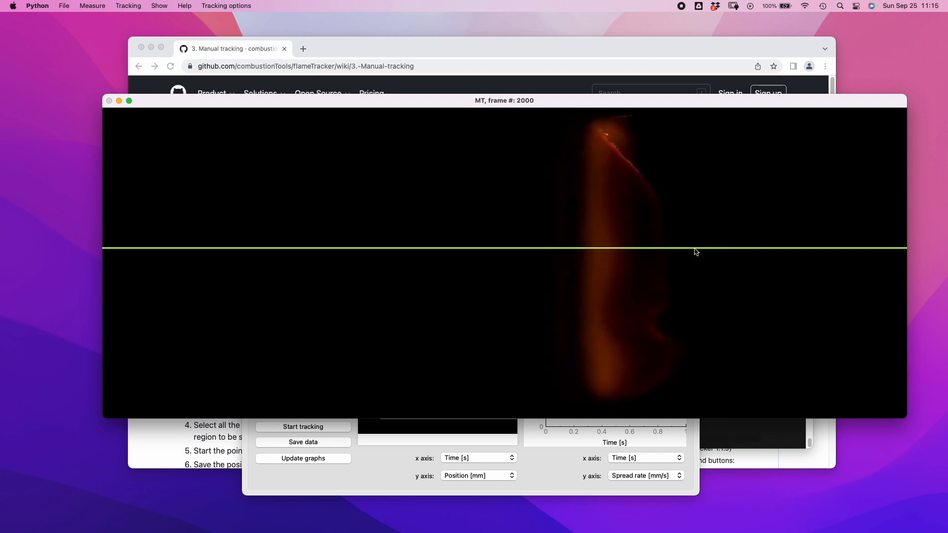
{"action": "left_click", "coordinate": [585, 253]}
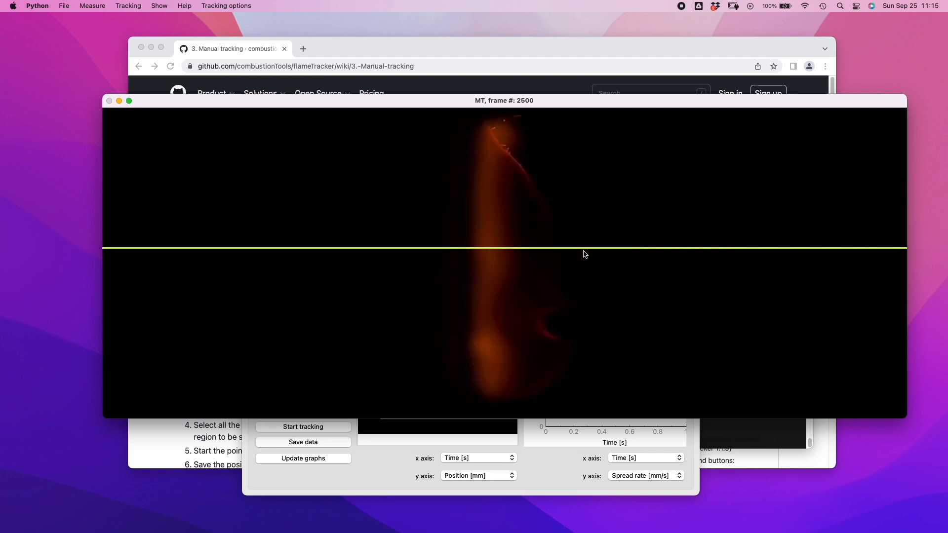
{"action": "left_click", "coordinate": [475, 253]}
{"action": "left_click", "coordinate": [366, 253]}
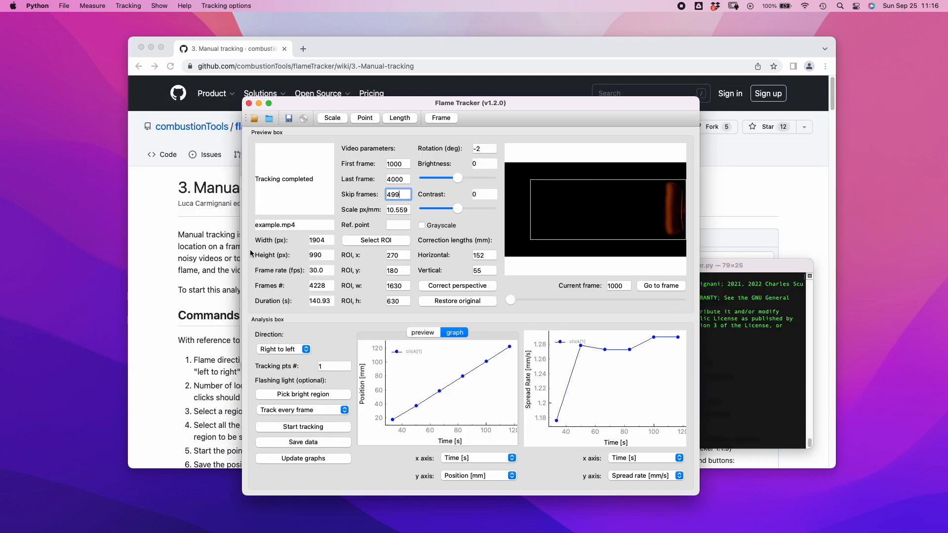
{"action": "left_click", "coordinate": [250, 253]}
Update the graphs with Position [px] on the first graph's y axis and Frame # on the second graph's x axis
{"action": "left_click", "coordinate": [455, 475]}
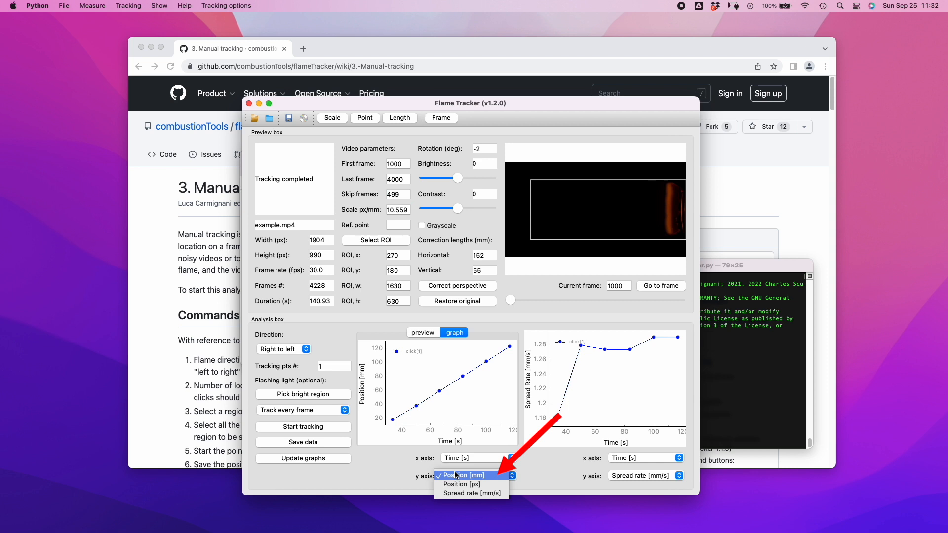
{"action": "left_click", "coordinate": [473, 485]}
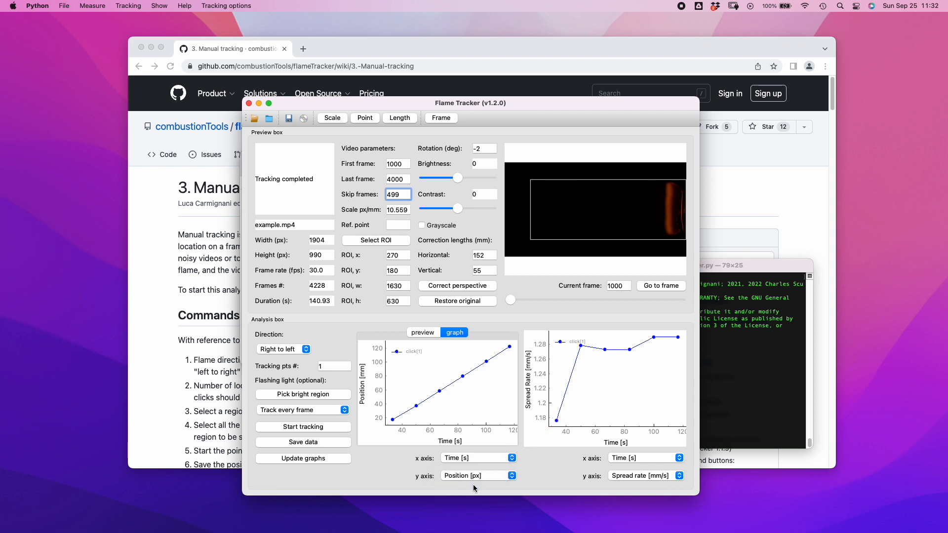
{"action": "left_click", "coordinate": [617, 459]}
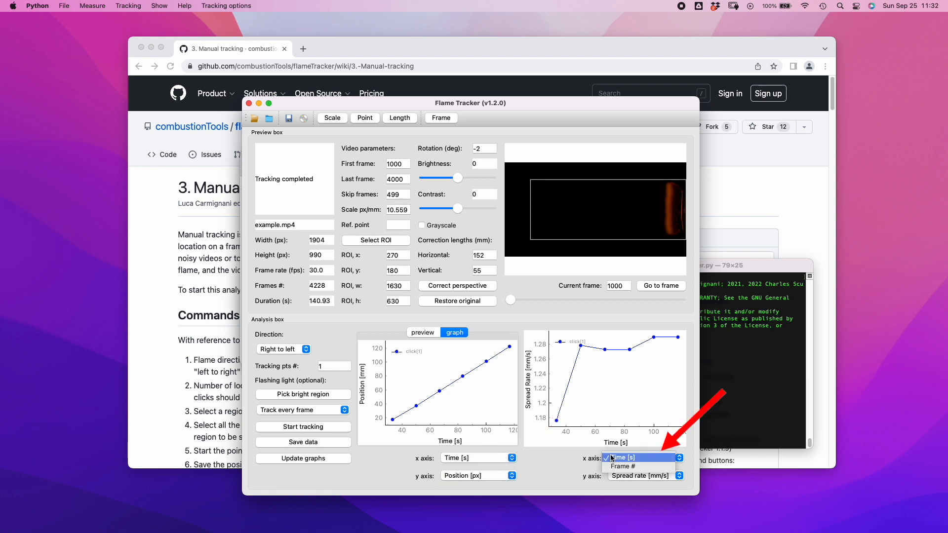
{"action": "left_click", "coordinate": [618, 470]}
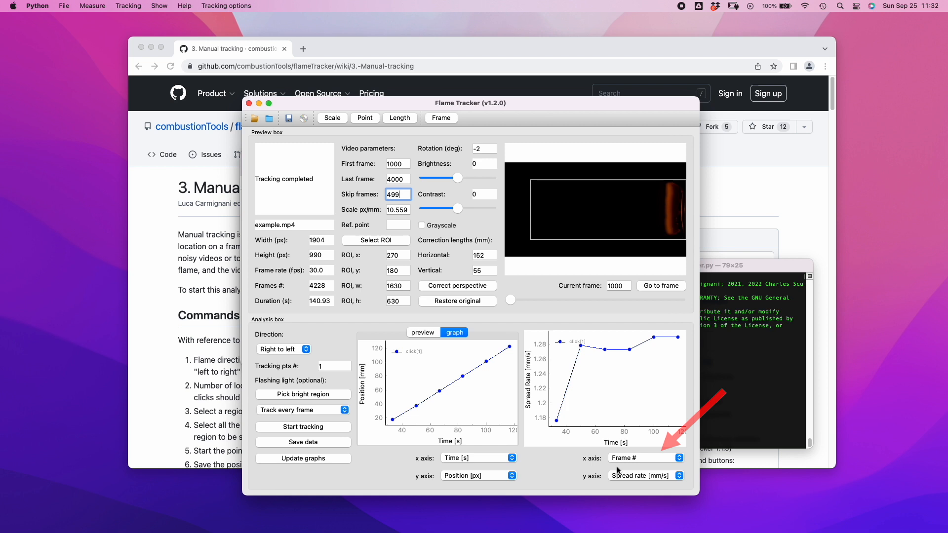
{"action": "left_click", "coordinate": [335, 461]}
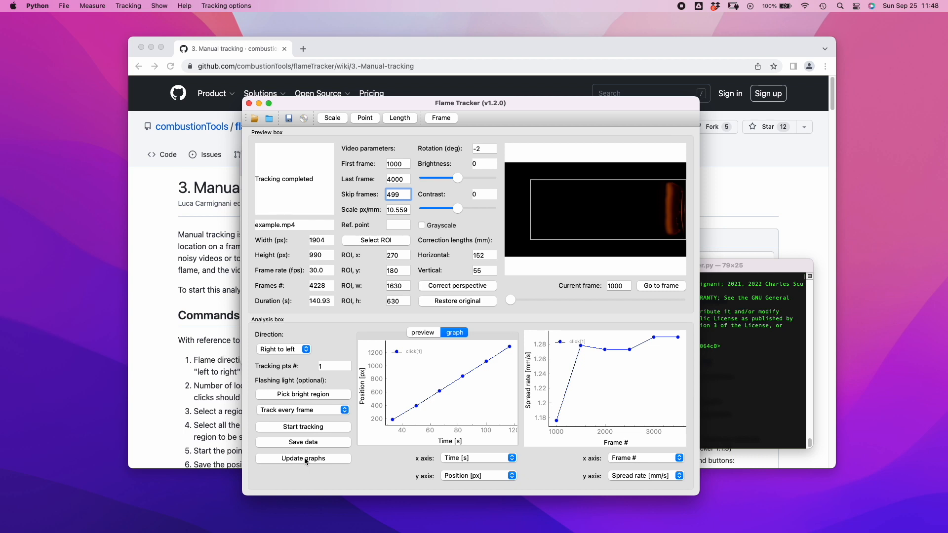
Set the tracking points to 2, restart tracking and mark the flame's front and rear edges in frame 1000
{"action": "double_click", "coordinate": [329, 366]}
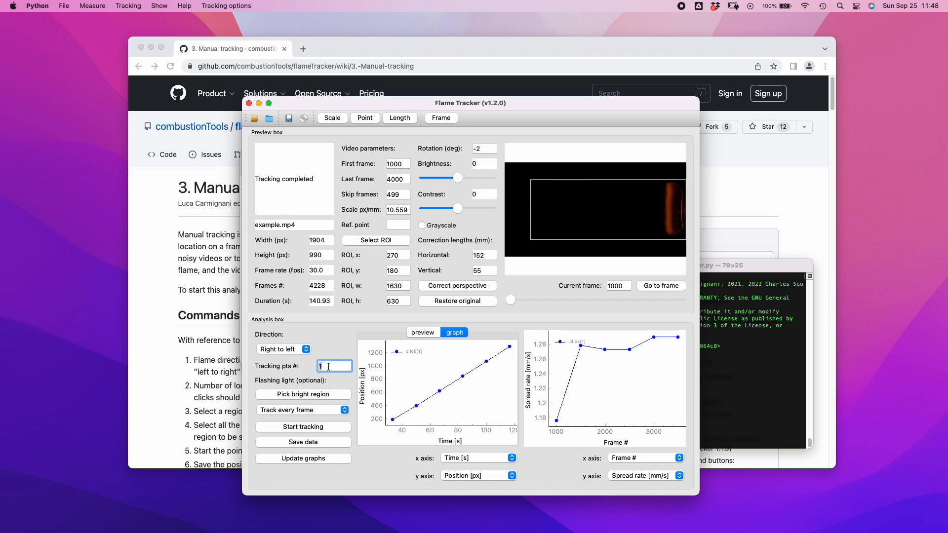
{"action": "type", "text": "2"}
{"action": "left_click", "coordinate": [303, 427]}
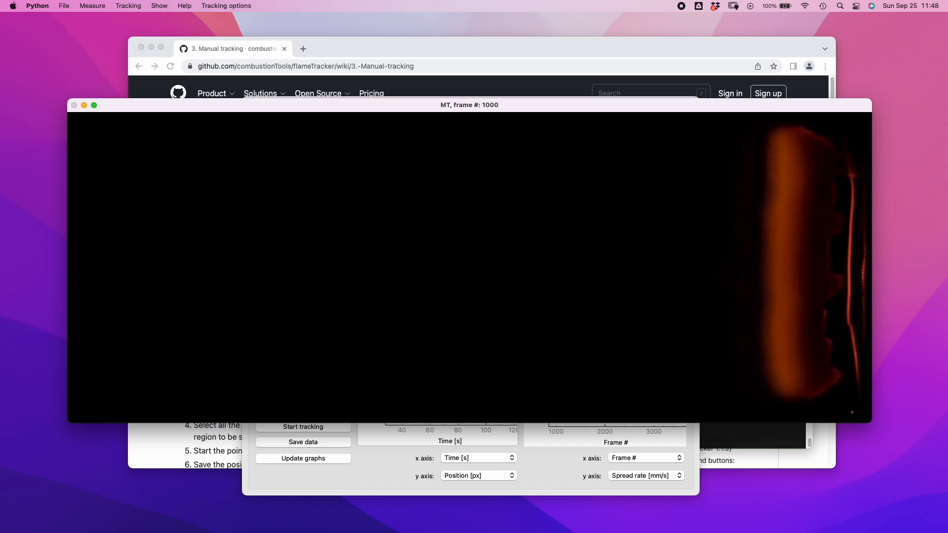
{"action": "left_click", "coordinate": [766, 256]}
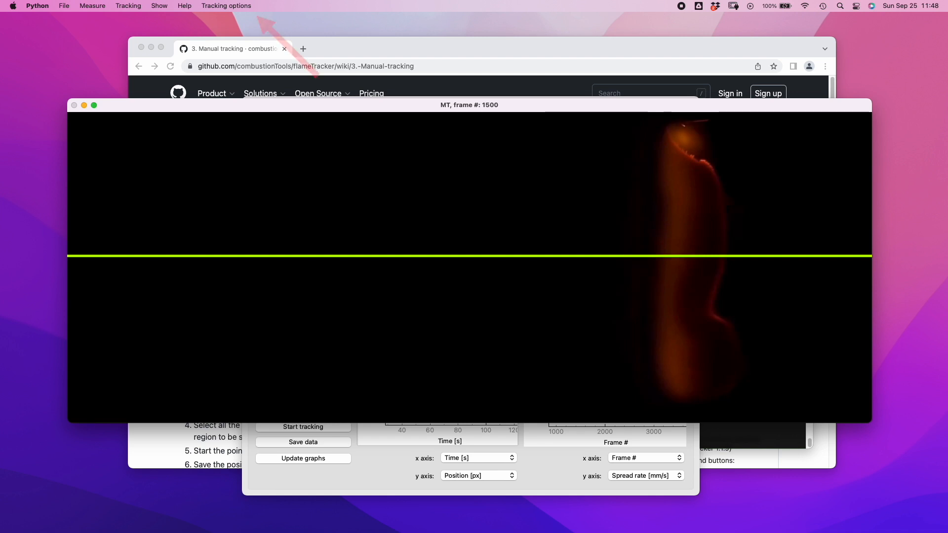
Turn off the tracking lines and mark the flame's front and rear edges in each frame from 1500 to 3500
{"action": "left_click", "coordinate": [229, 6]}
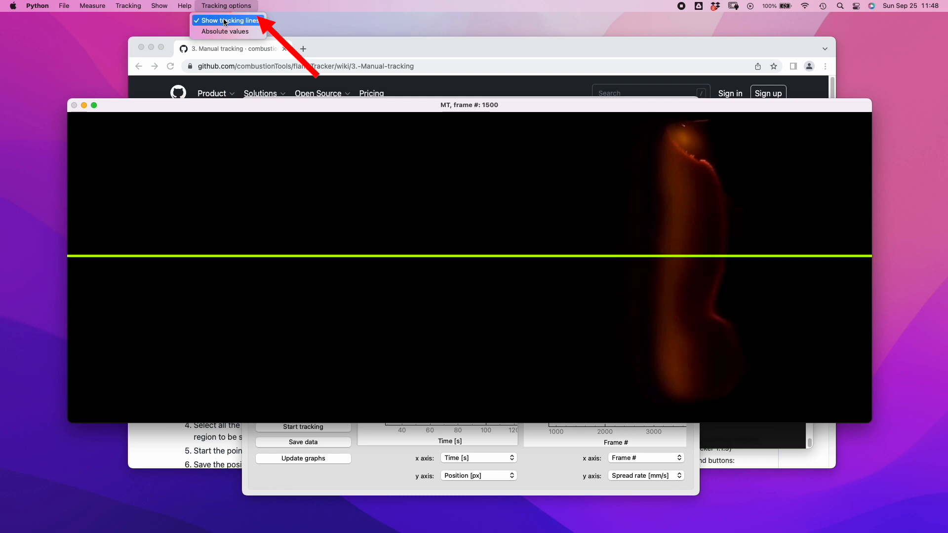
{"action": "left_click", "coordinate": [224, 20]}
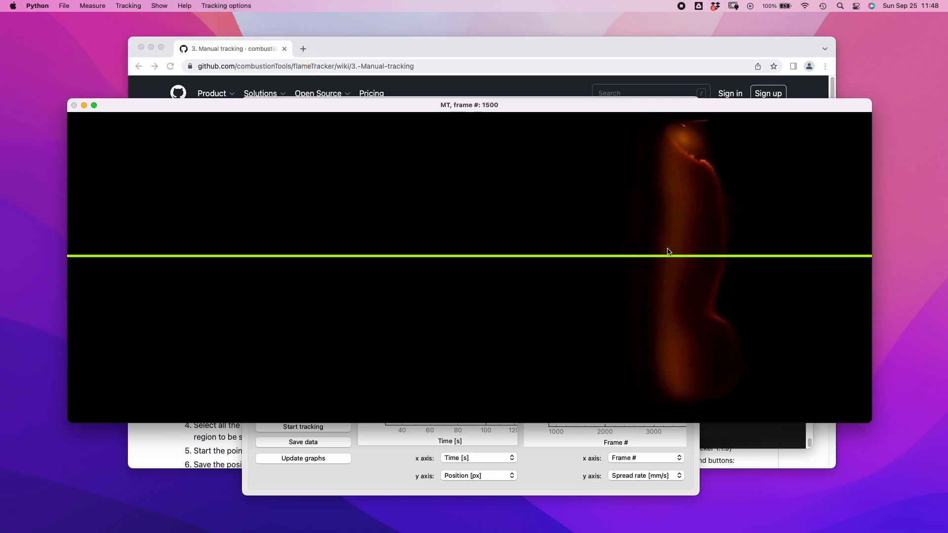
{"action": "left_click", "coordinate": [706, 259]}
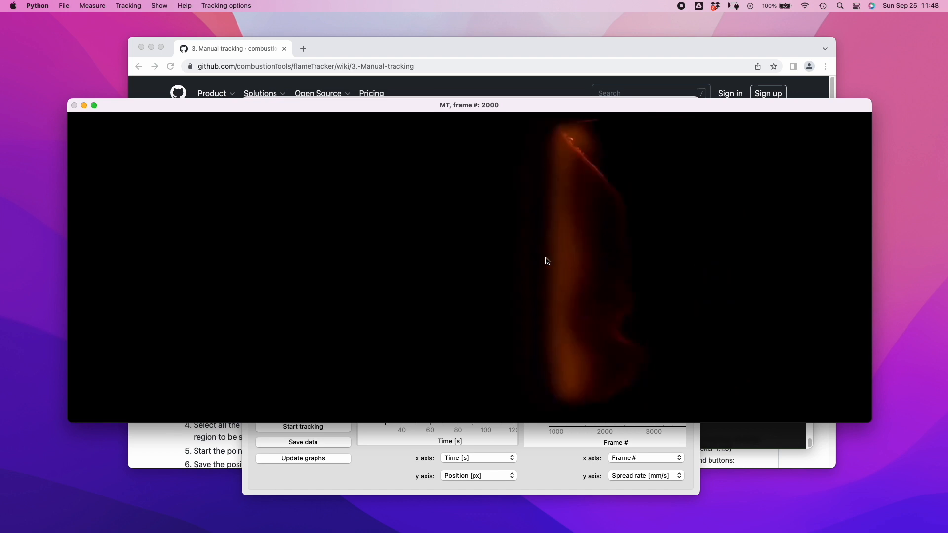
{"action": "left_click", "coordinate": [596, 260]}
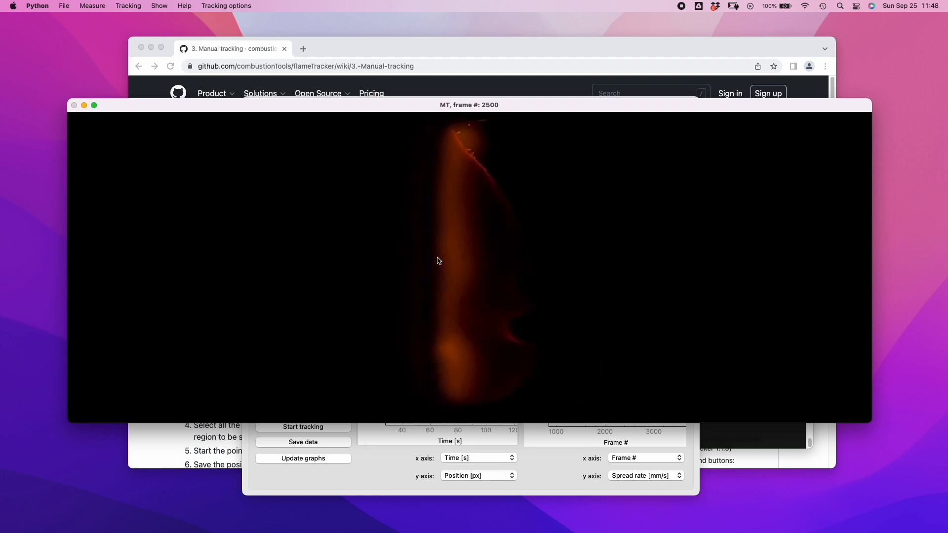
{"action": "left_click", "coordinate": [485, 261]}
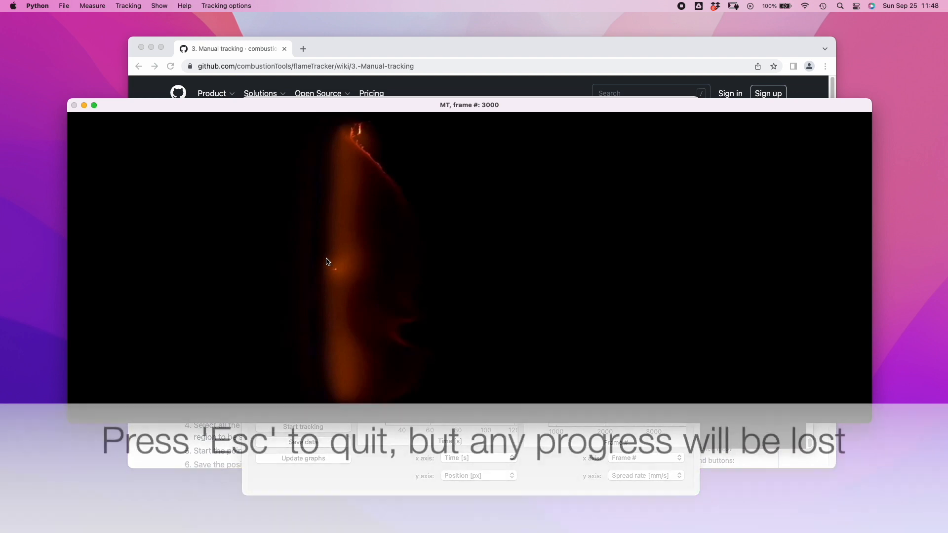
{"action": "left_click", "coordinate": [375, 264]}
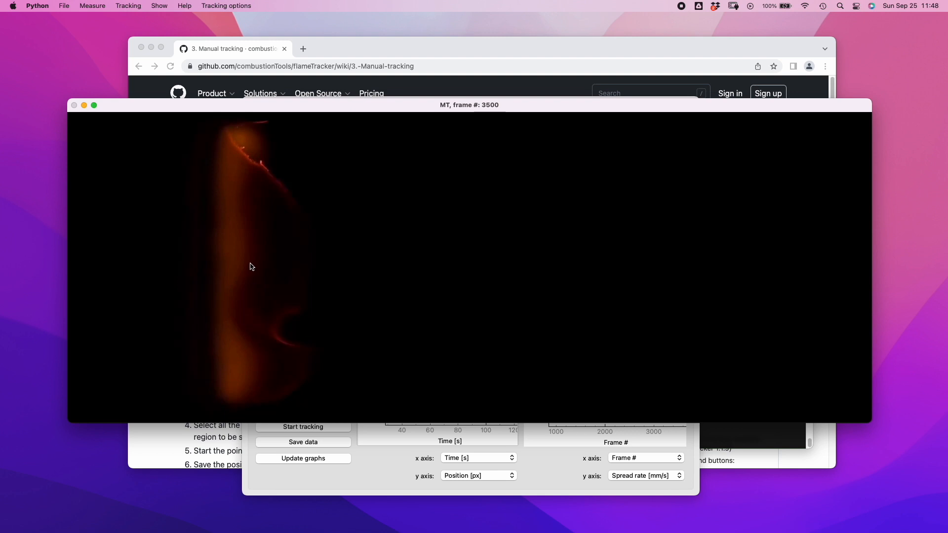
{"action": "left_click", "coordinate": [250, 267]}
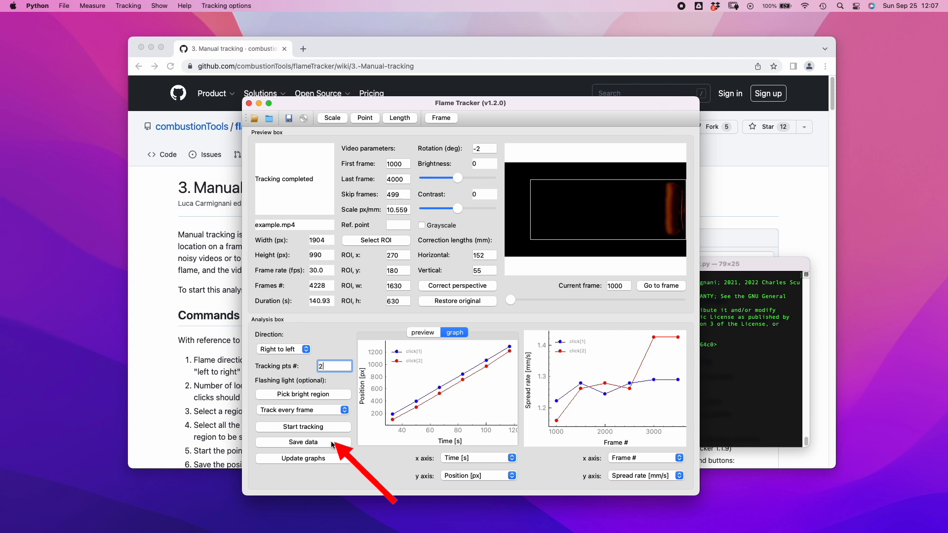
Save the tracking results in the examples folder as data
{"action": "left_click", "coordinate": [322, 443]}
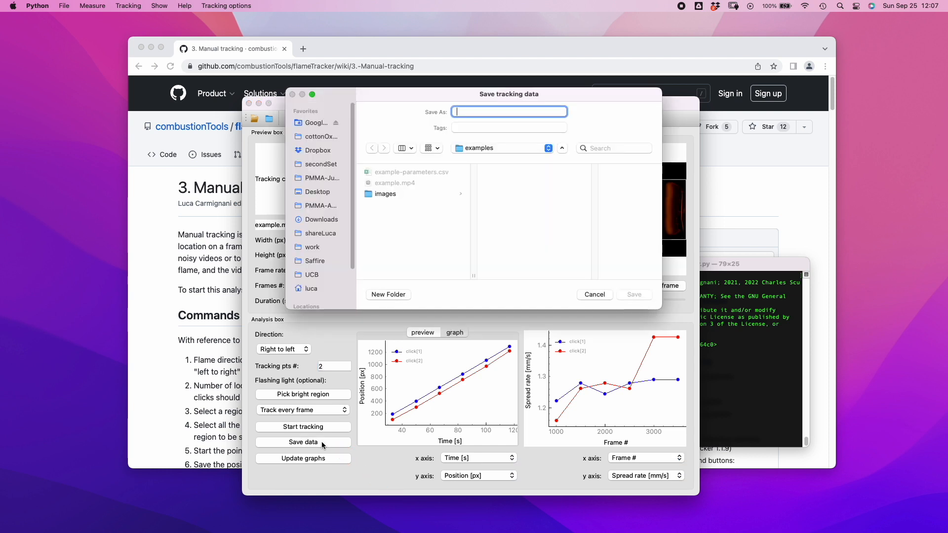
{"action": "type", "text": "data"}
{"action": "key", "text": "Return"}
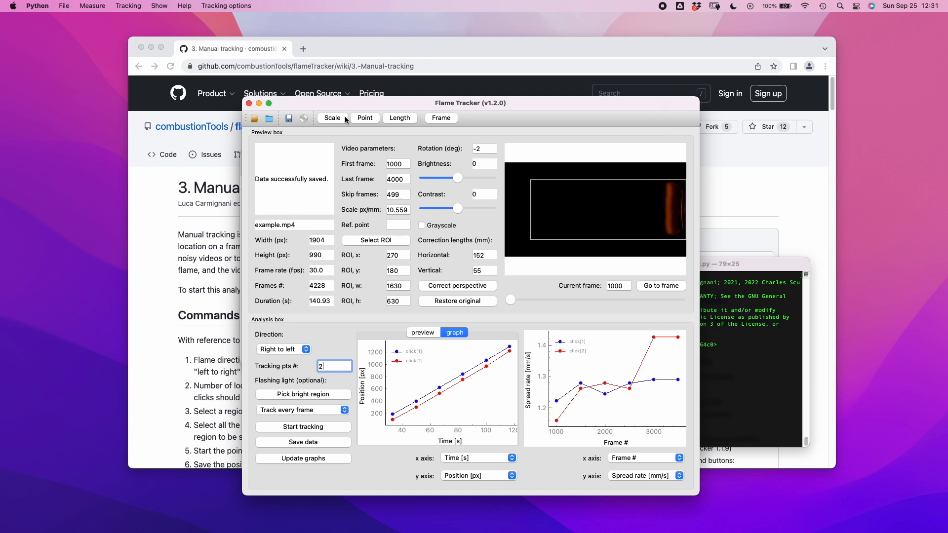
Toggle the Absolute values tracking option, zoom in on the position-time graph and restore its full view
{"action": "left_click", "coordinate": [225, 5]}
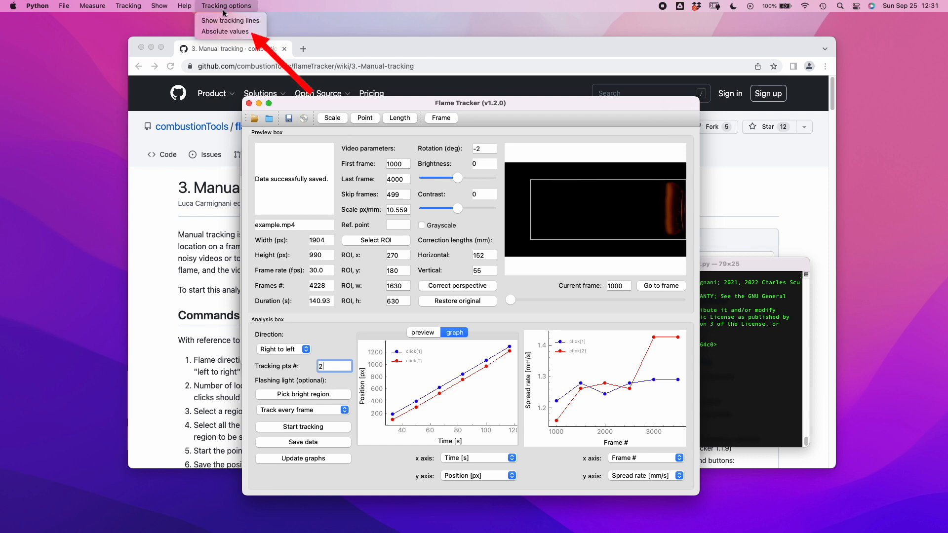
{"action": "left_click", "coordinate": [215, 31]}
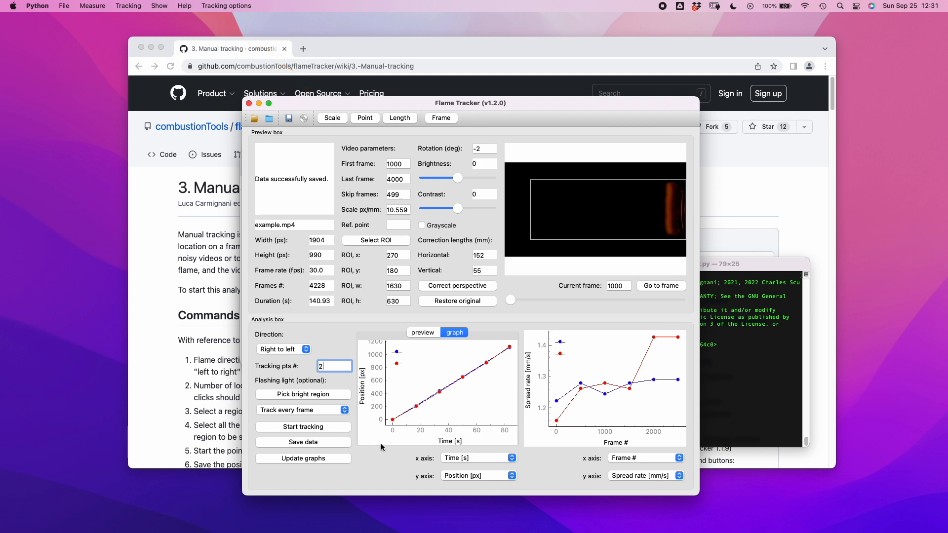
{"action": "left_click", "coordinate": [387, 392]}
{"action": "scroll", "coordinate": [435, 394], "scroll_direction": "up", "scroll_amount": 8}
{"action": "scroll", "coordinate": [420, 395], "scroll_direction": "up", "scroll_amount": 6}
{"action": "scroll", "coordinate": [420, 395], "scroll_direction": "down", "scroll_amount": 6}
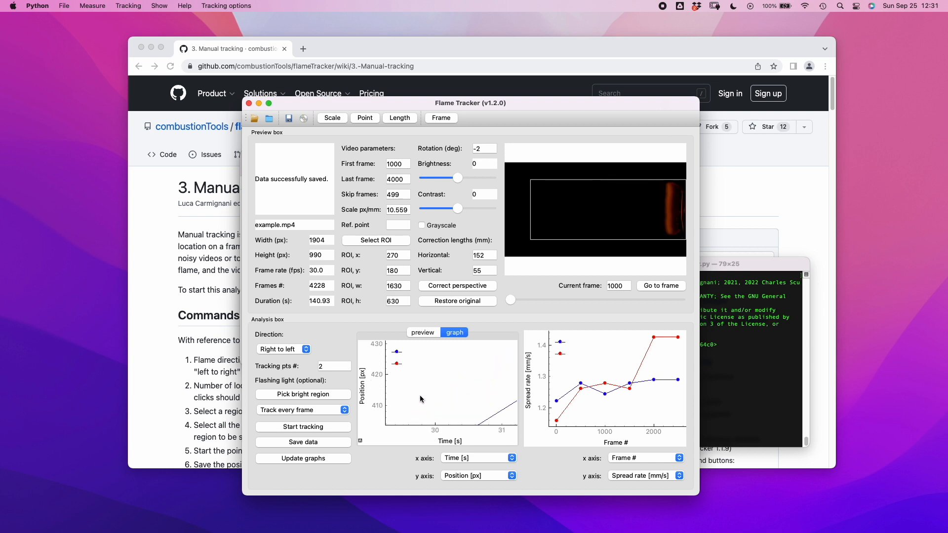
{"action": "left_click", "coordinate": [360, 441]}
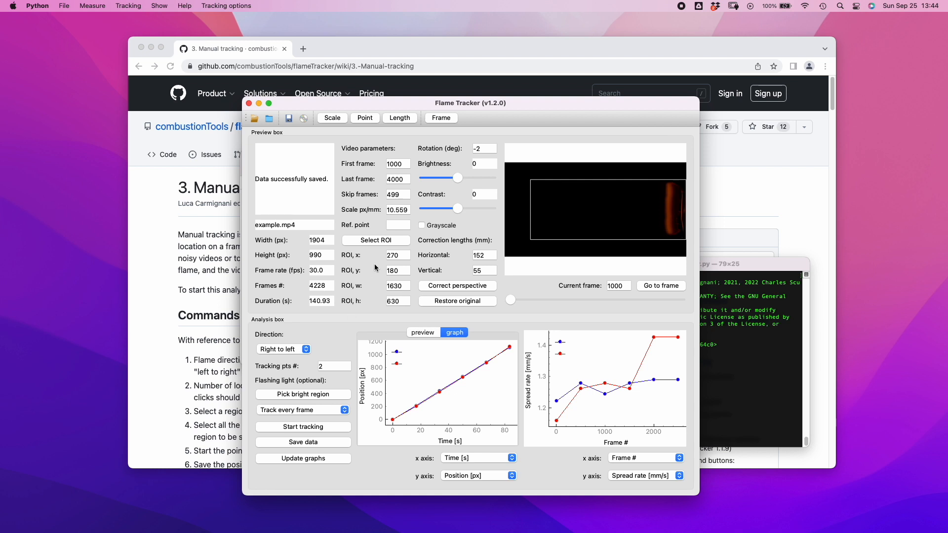
Set the video's first frame to 0 and last frame to 500
{"action": "double_click", "coordinate": [397, 163]}
{"action": "type", "text": "0"}
{"action": "key", "text": "Return"}
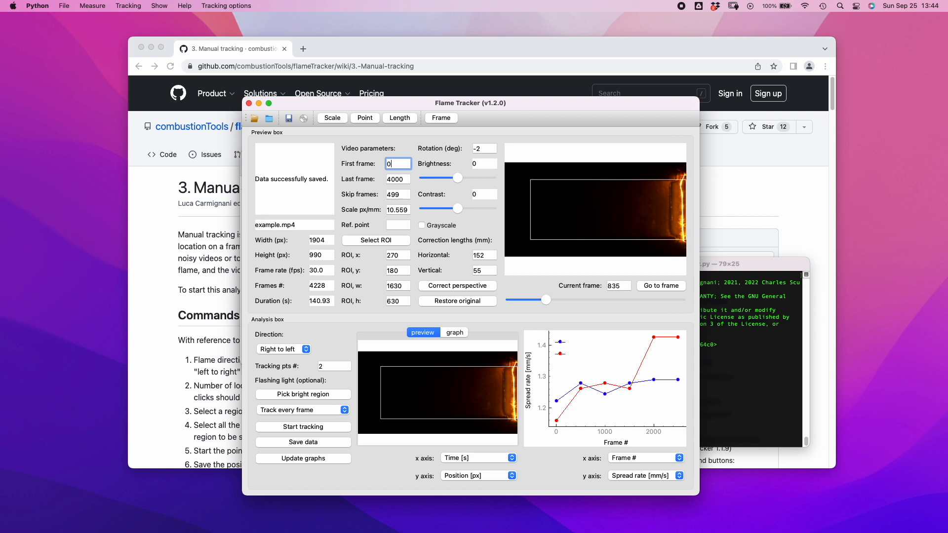
{"action": "key", "text": "Tab"}
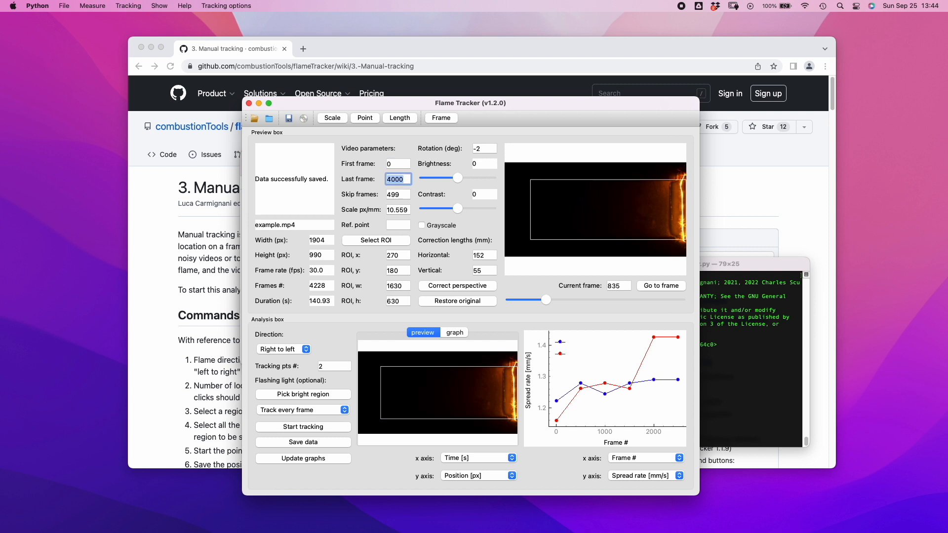
{"action": "type", "text": "500"}
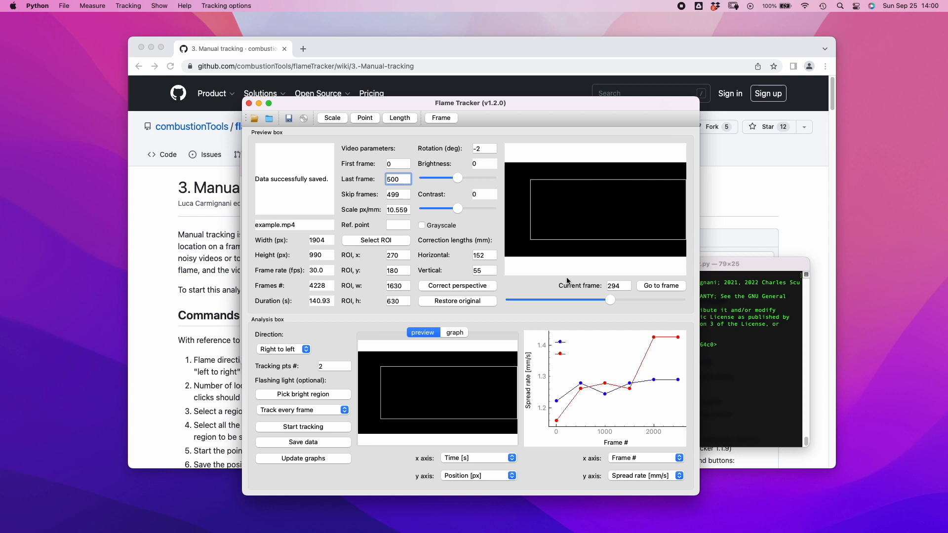
Pick the upper-left light dot in frame 0 as the bright region, and move the preview to frame 88
{"action": "left_click_drag", "start_coordinate": [612, 303], "coordinate": [486, 318]}
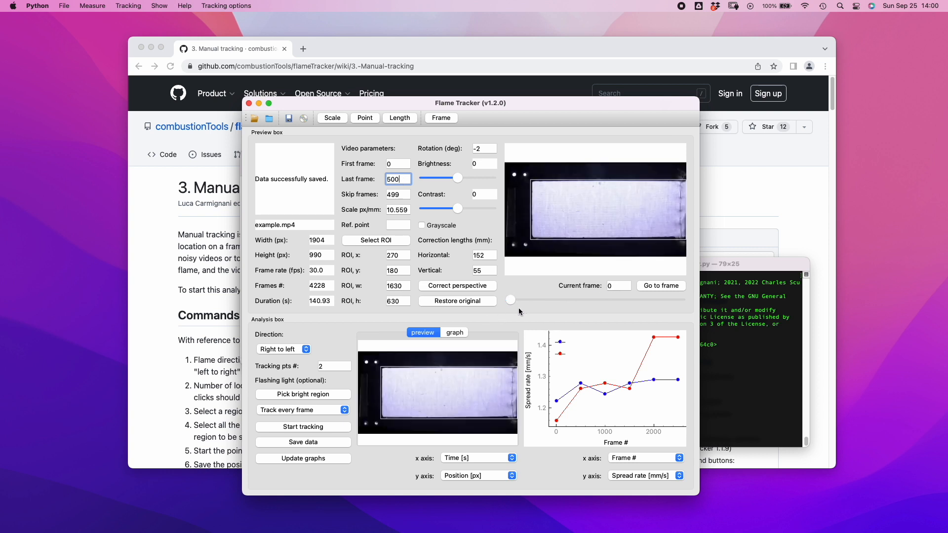
{"action": "left_click", "coordinate": [284, 395]}
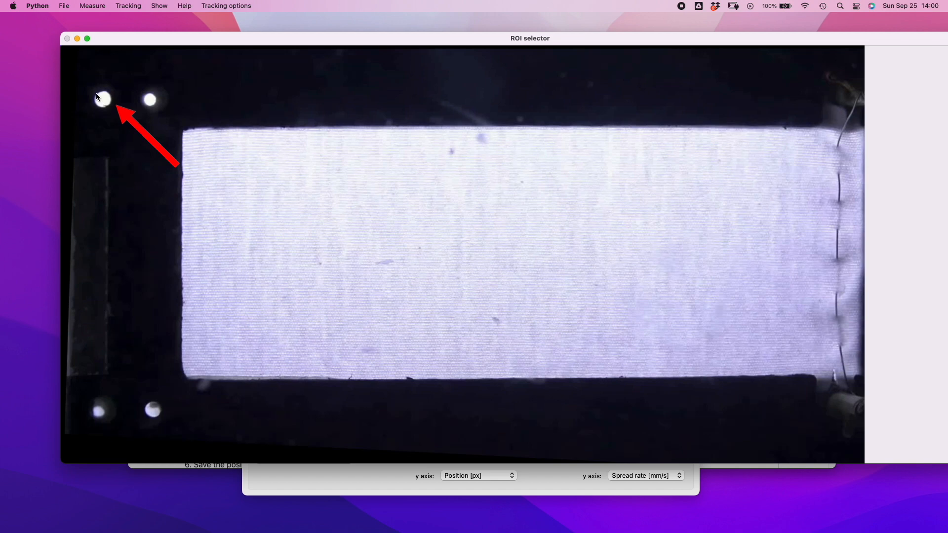
{"action": "left_click_drag", "start_coordinate": [94, 91], "coordinate": [112, 112]}
{"action": "key", "text": "Return"}
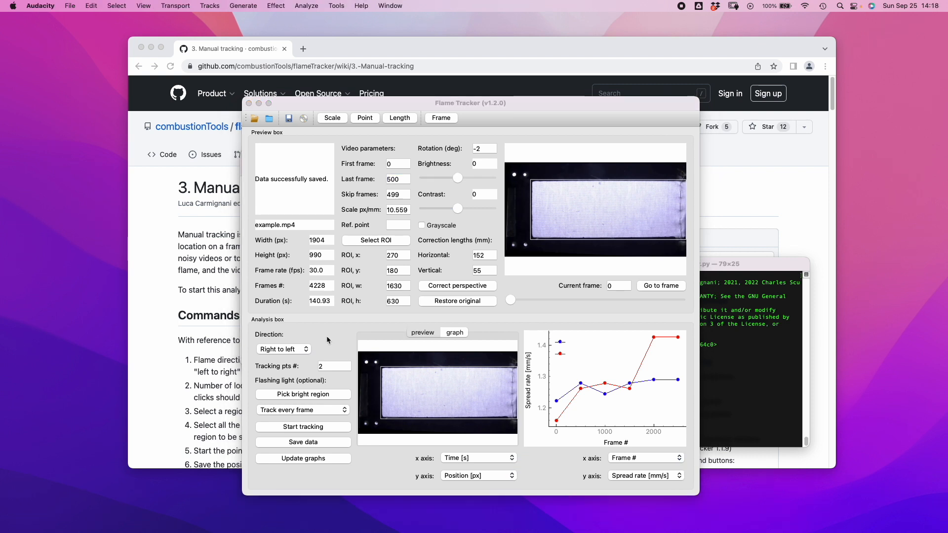
{"action": "left_click_drag", "start_coordinate": [511, 301], "coordinate": [541, 301]}
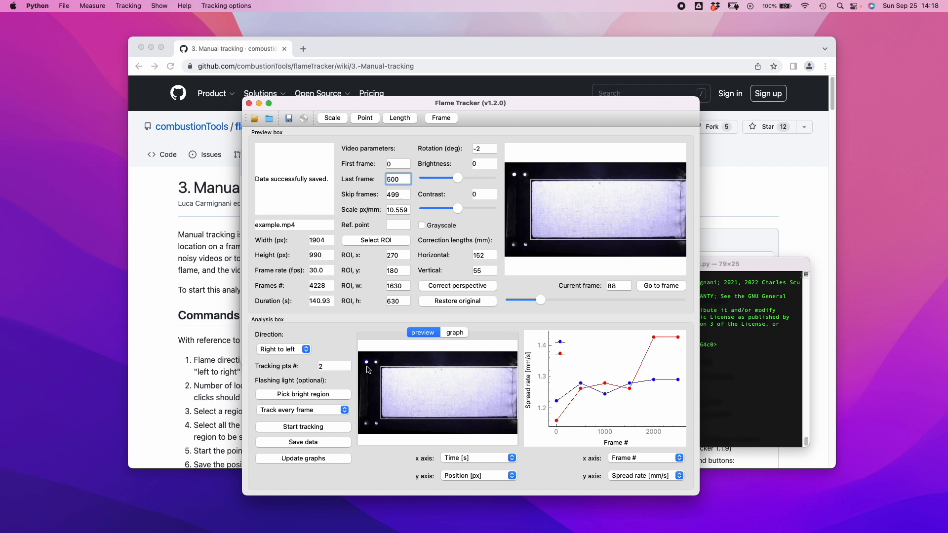
Configure tracking with 14 skipped frames, 1 tracking point and the flashing light option Frames light on
{"action": "double_click", "coordinate": [392, 193]}
{"action": "type", "text": "14"}
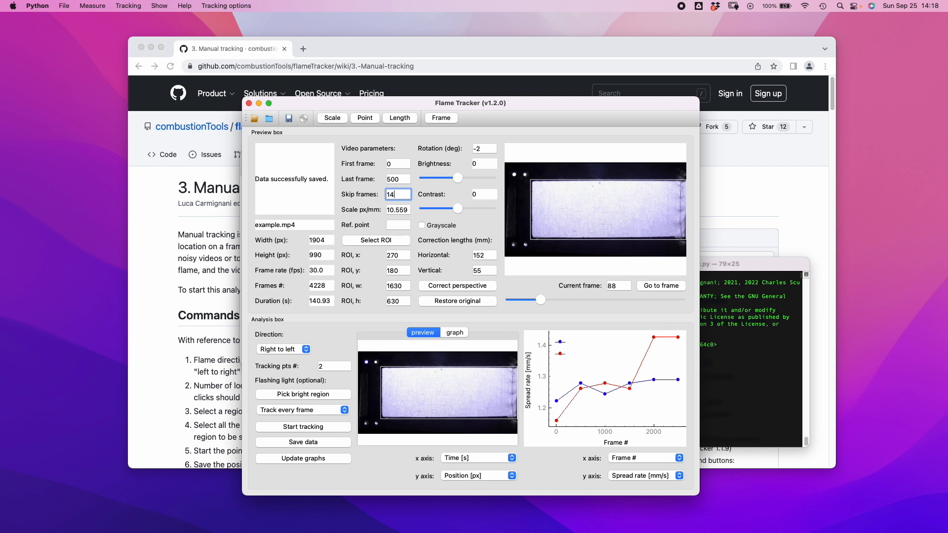
{"action": "double_click", "coordinate": [321, 366]}
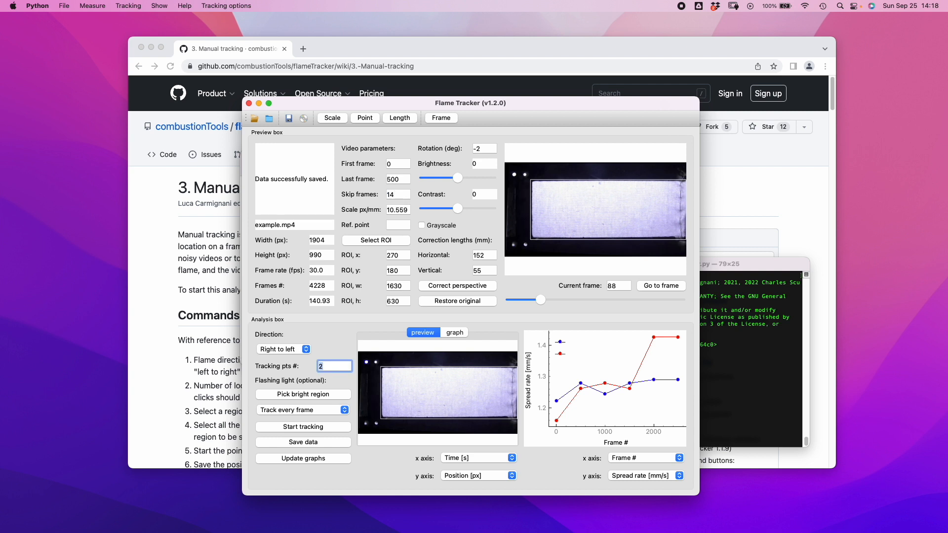
{"action": "type", "text": "1"}
{"action": "left_click", "coordinate": [317, 408]}
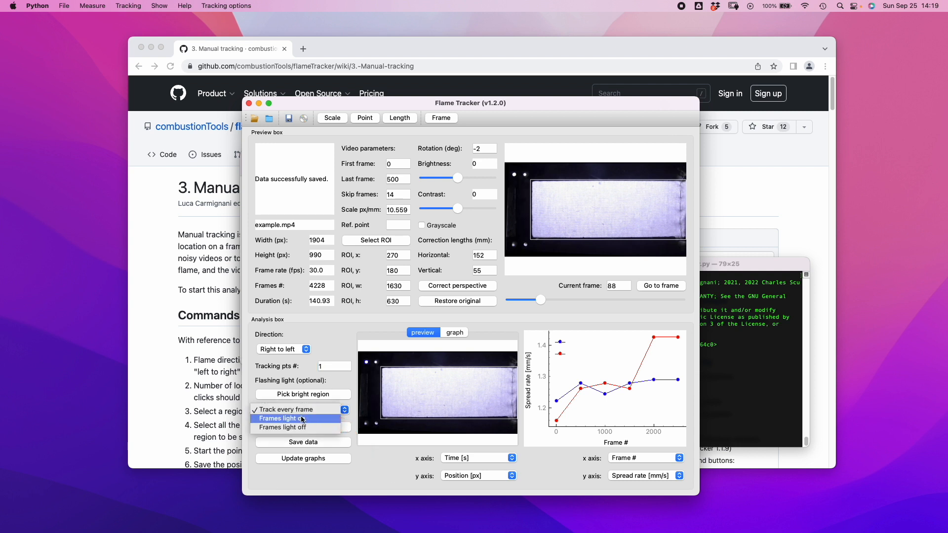
{"action": "left_click", "coordinate": [302, 418]}
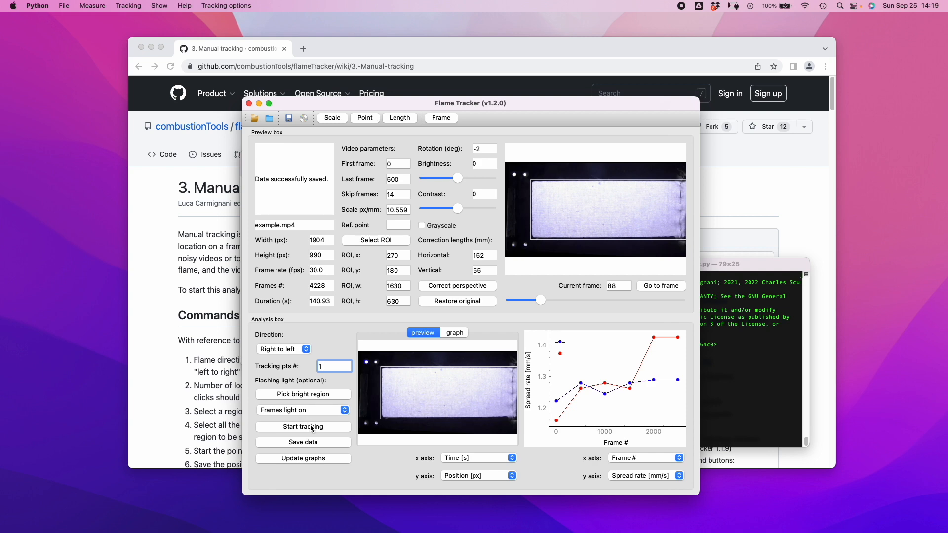
Start tracking and mark the same point on the sample in every light-on frame until the run completes
{"action": "left_click", "coordinate": [309, 426]}
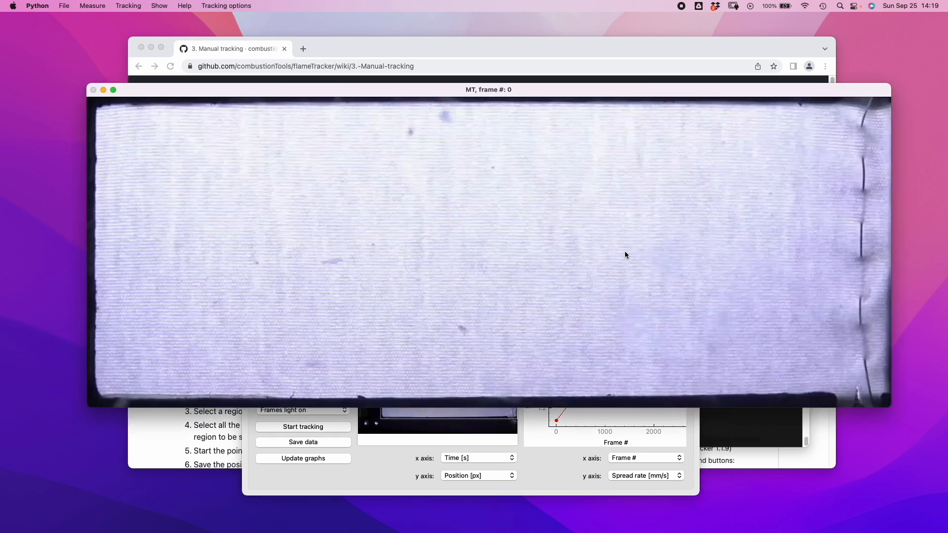
{"action": "key", "text": "space"}
{"action": "key", "text": "space"}
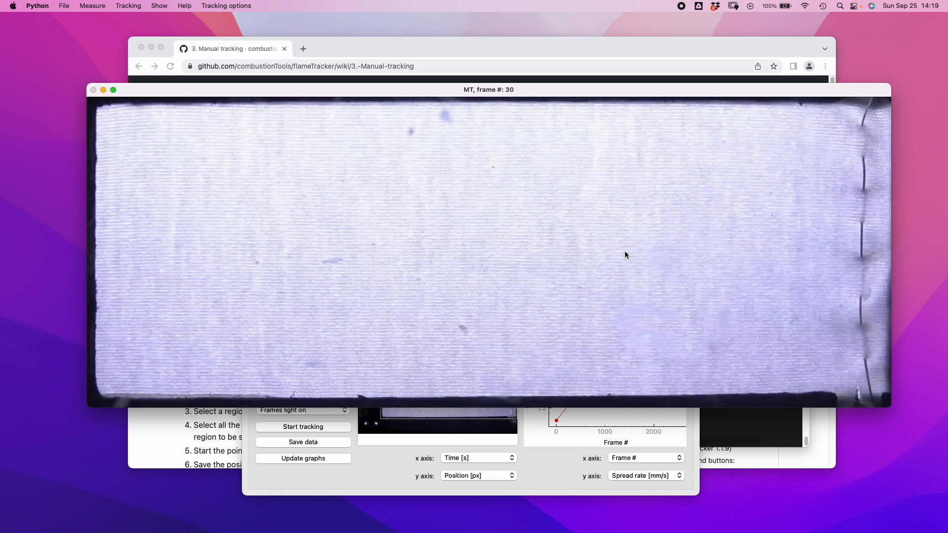
{"action": "key", "text": "space"}
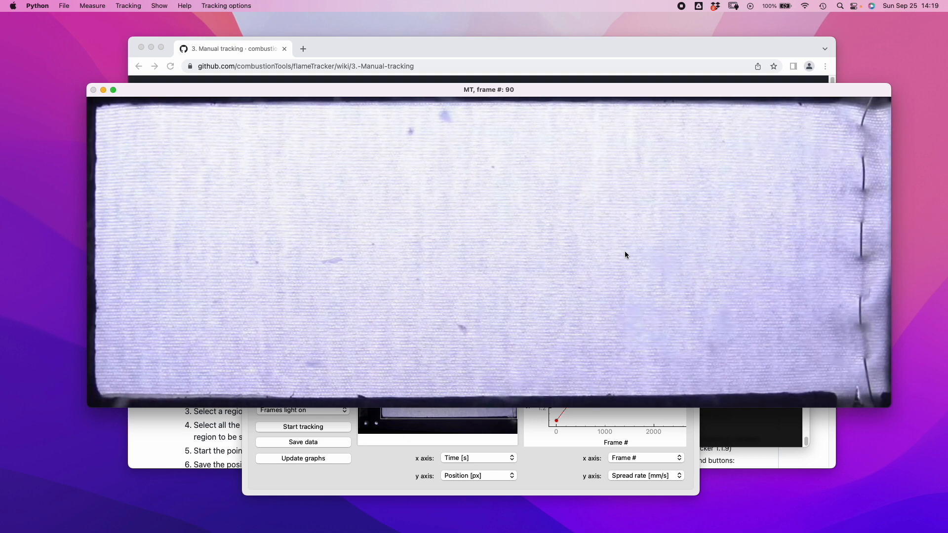
{"action": "key", "text": "space"}
{"action": "key", "text": "space"}
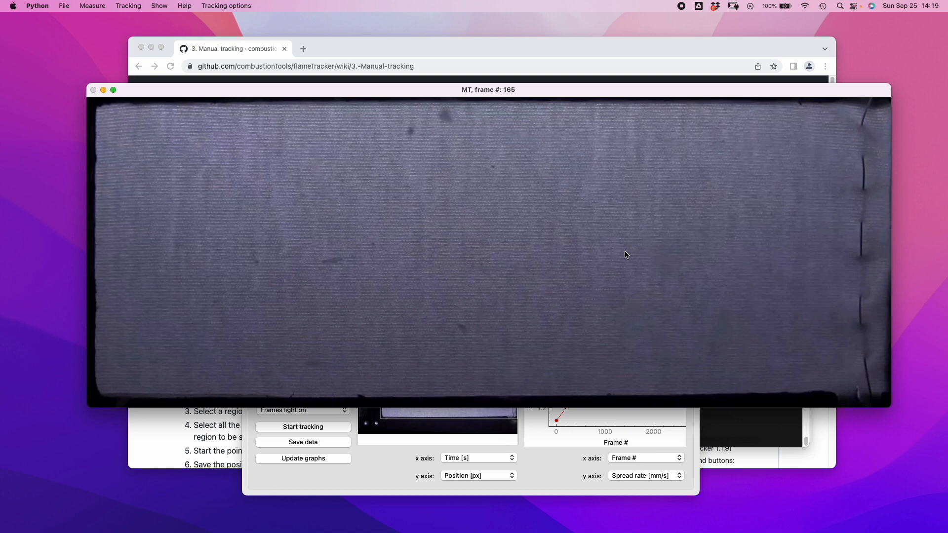
{"action": "key", "text": "space"}
{"action": "key", "text": "space"}
{"action": "key", "text": "space"}
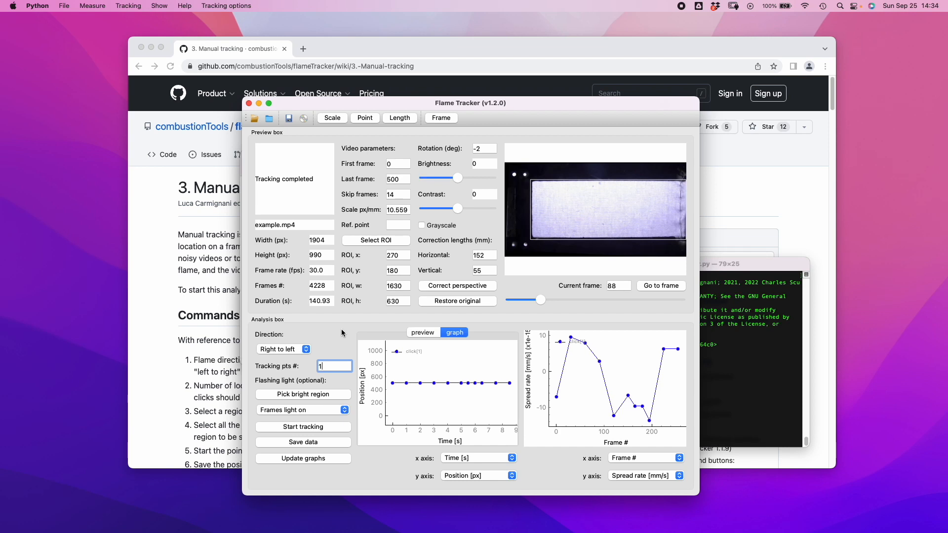
Set the flashing light option to Frames light off
{"action": "left_click", "coordinate": [344, 410]}
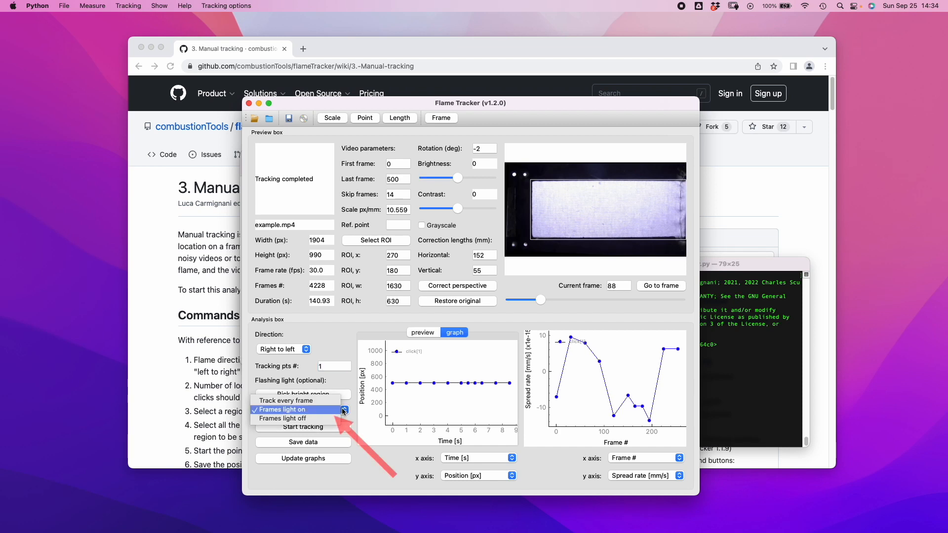
{"action": "left_click", "coordinate": [319, 419]}
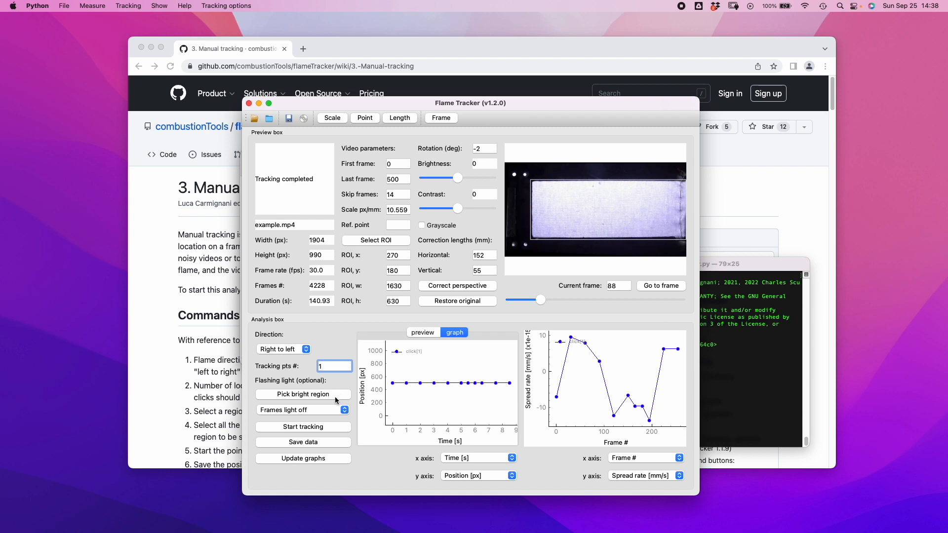
View the help message about Manual Tracking and dismiss it
{"action": "left_click", "coordinate": [183, 6]}
{"action": "left_click", "coordinate": [198, 43]}
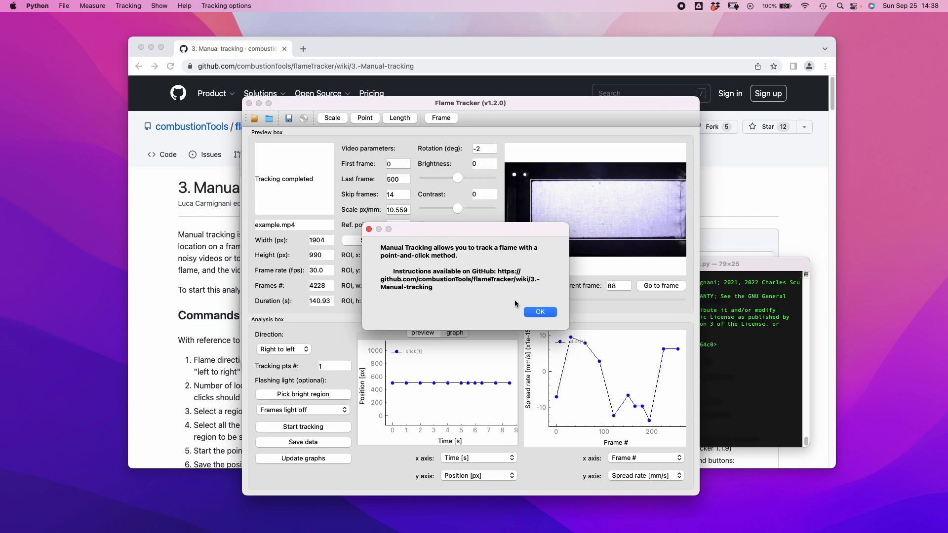
{"action": "left_click", "coordinate": [529, 312]}
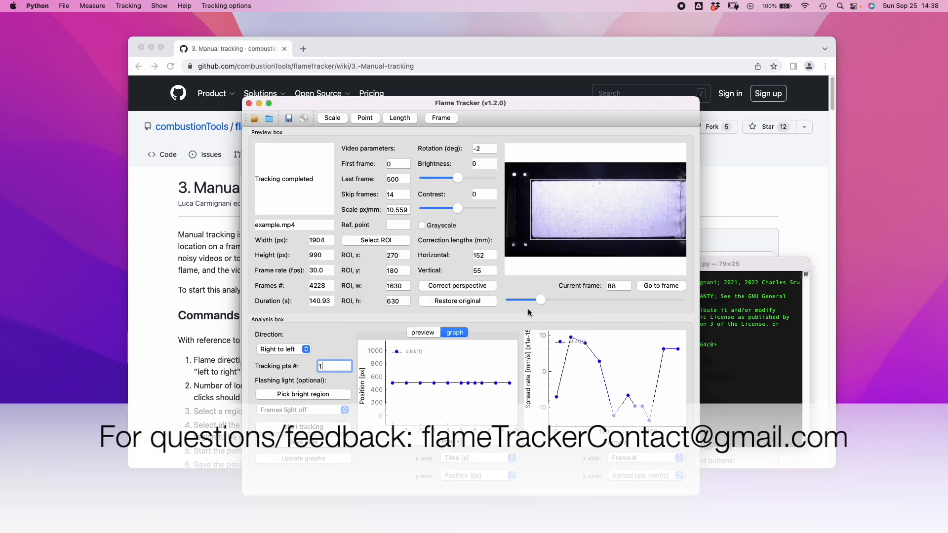